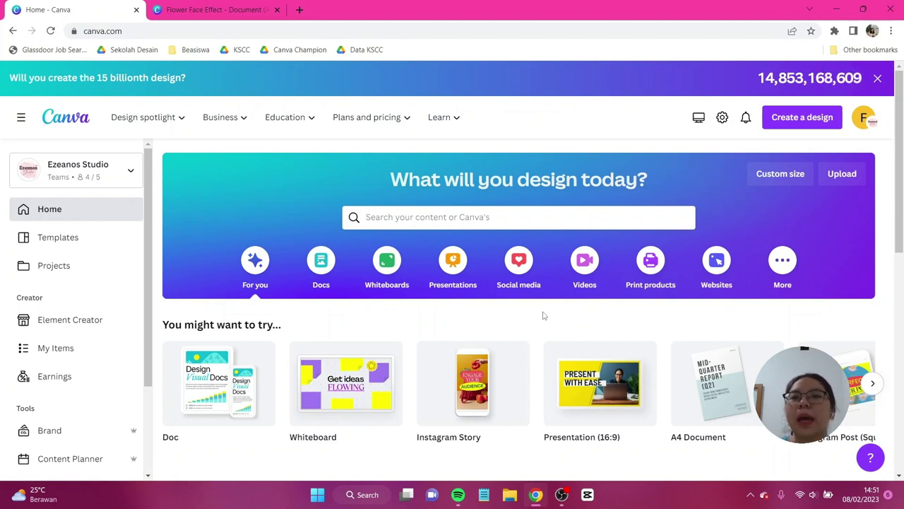
Step: Create a new Instagram Story design
{"action": "left_click", "coordinate": [499, 378]}
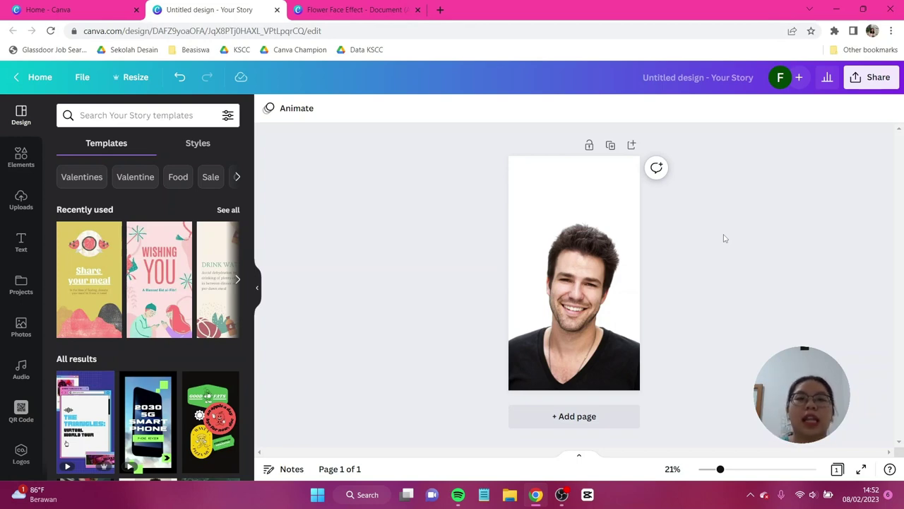
Step: Browse the elements to the full Frames collection and search it for "blob with shadow"
{"action": "left_click", "coordinate": [20, 160]}
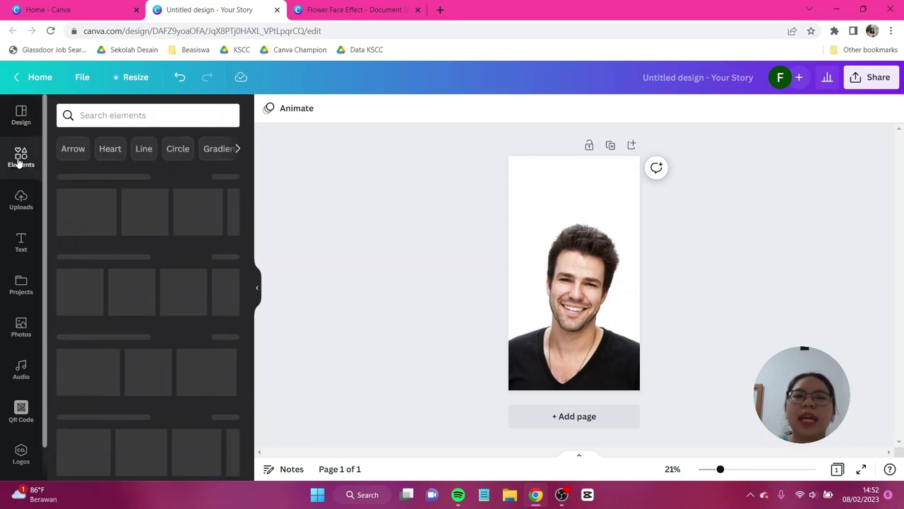
{"action": "scroll", "coordinate": [140, 174], "scroll_direction": "down", "scroll_amount": 5}
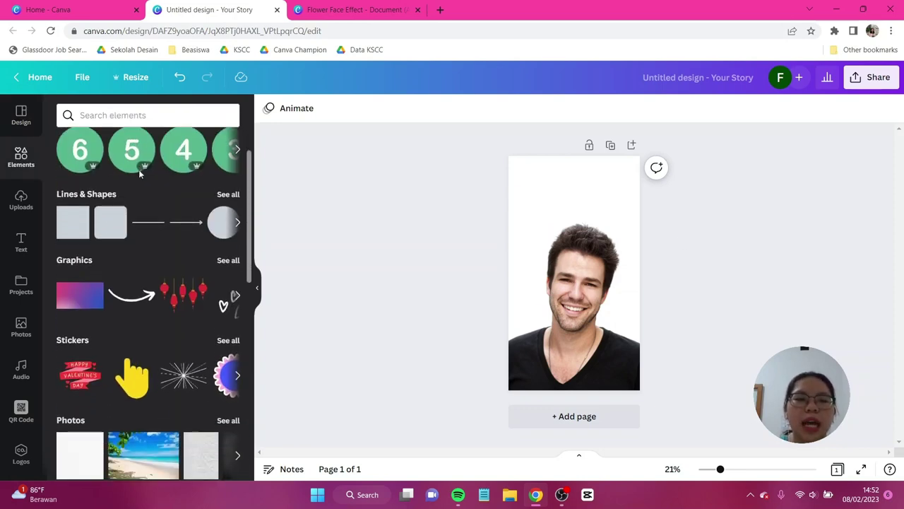
{"action": "scroll", "coordinate": [139, 173], "scroll_direction": "down", "scroll_amount": 6}
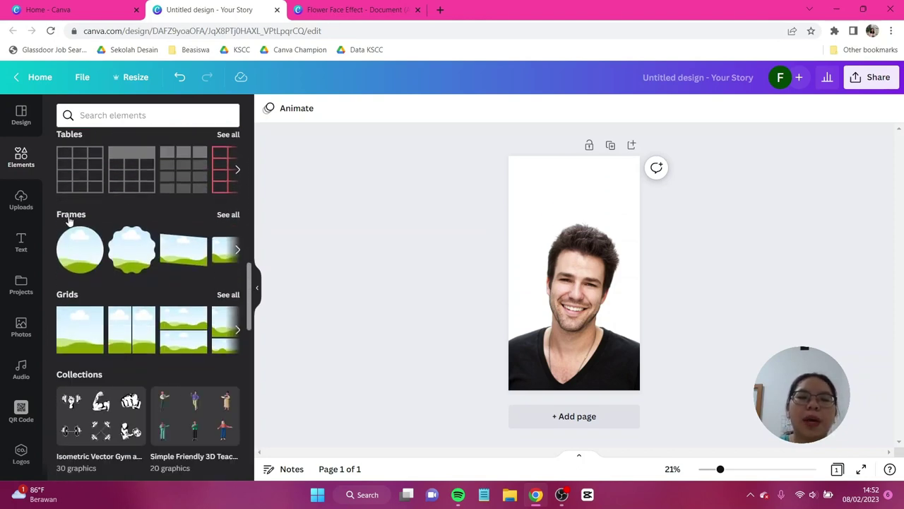
{"action": "left_click", "coordinate": [227, 216]}
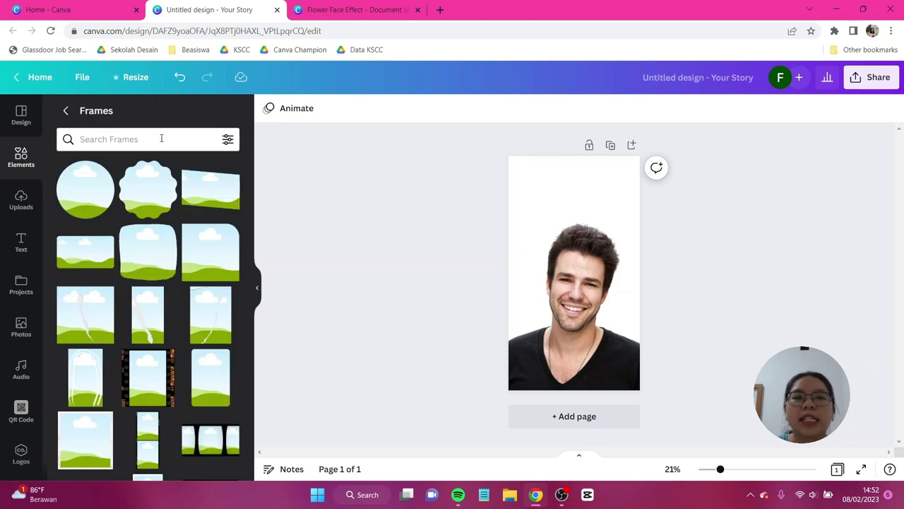
{"action": "left_click", "coordinate": [159, 138]}
{"action": "type", "text": "bl"}
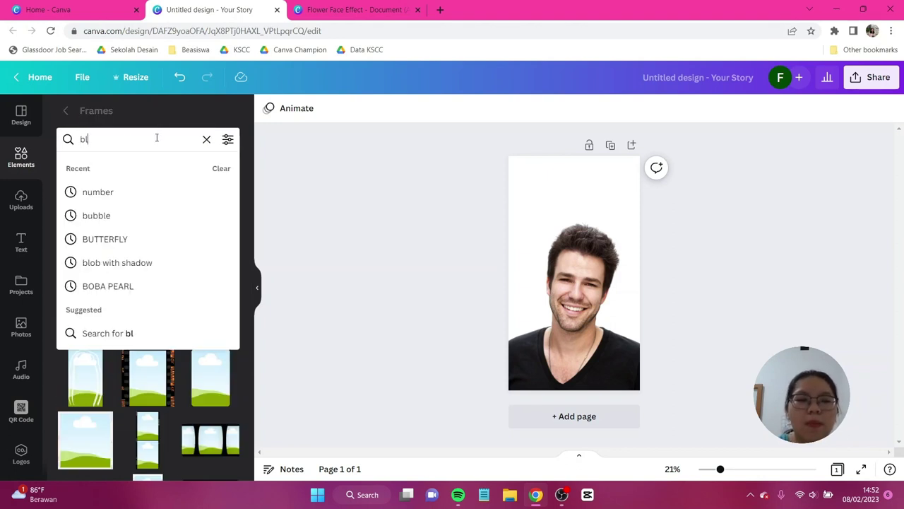
{"action": "type", "text": "ob with shadow"}
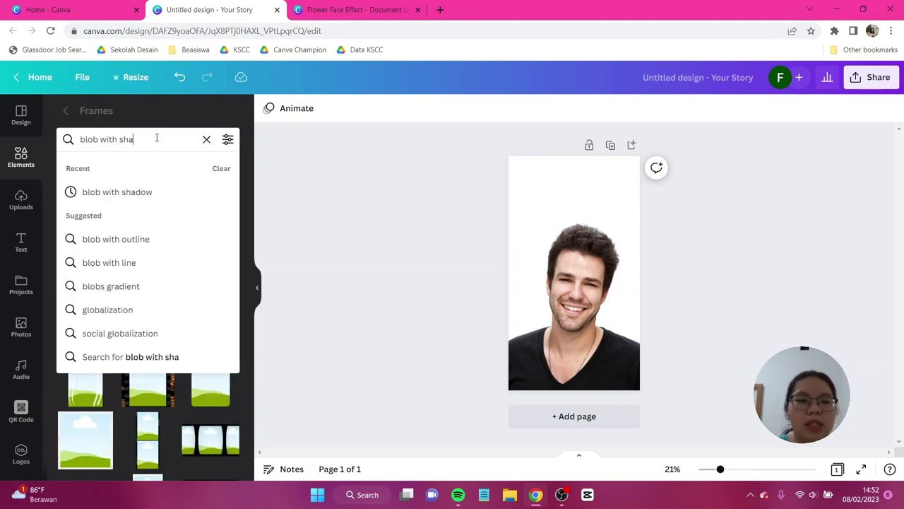
{"action": "key", "text": "Return"}
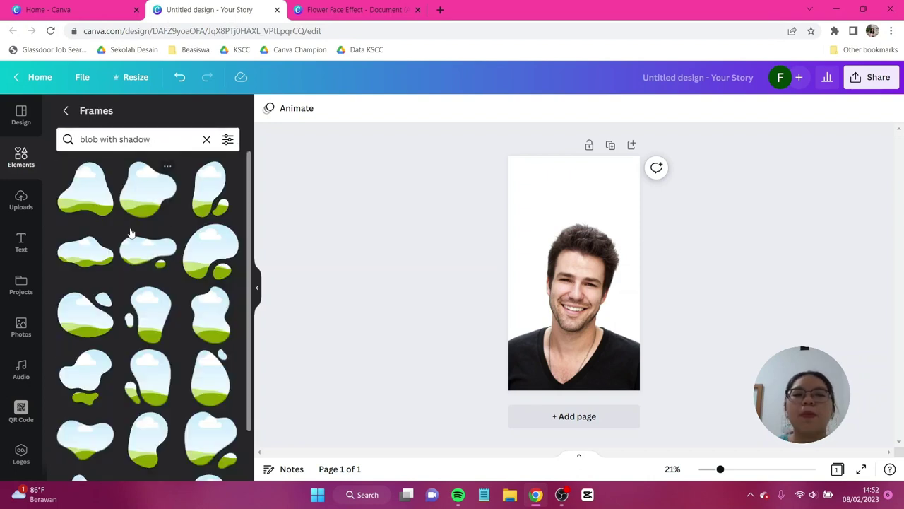
Step: Choose the tall, bottom-heavy blob frame from the results and place it over the man's face
{"action": "scroll", "coordinate": [129, 233], "scroll_direction": "down", "scroll_amount": 3}
{"action": "scroll", "coordinate": [129, 239], "scroll_direction": "down", "scroll_amount": 1}
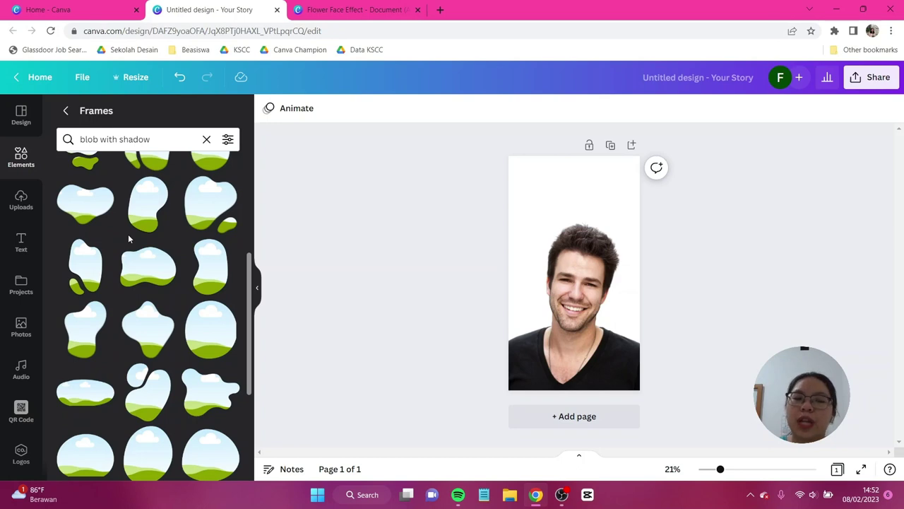
{"action": "scroll", "coordinate": [129, 239], "scroll_direction": "down", "scroll_amount": 3}
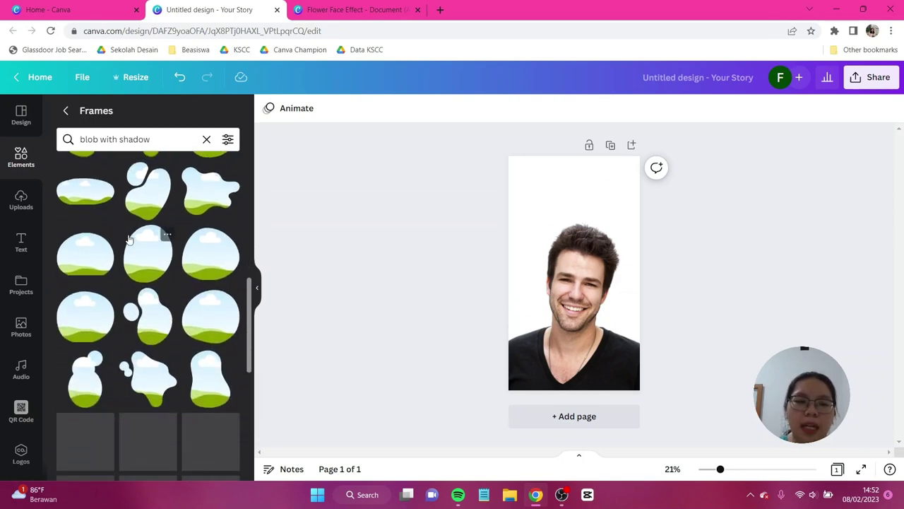
{"action": "scroll", "coordinate": [129, 240], "scroll_direction": "down", "scroll_amount": 1}
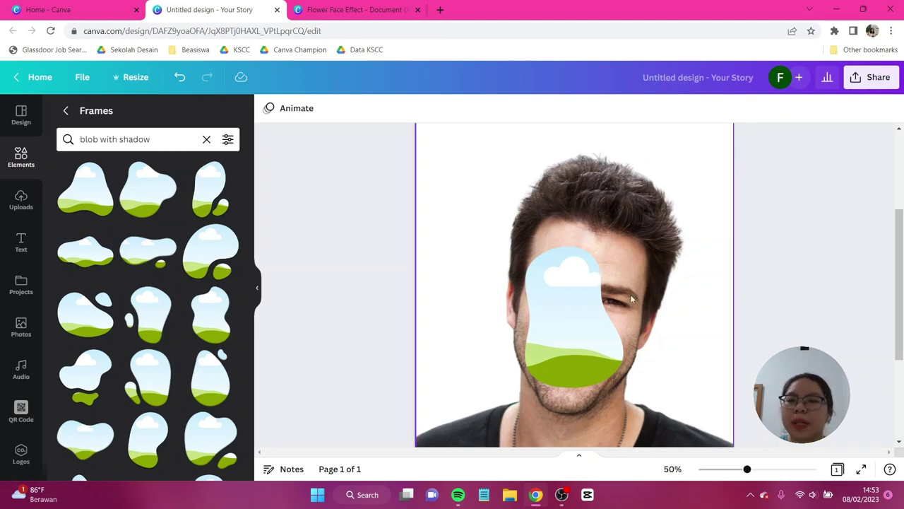
Step: Duplicate the blob frame on the face and move the copy to the blank area beside the hair
{"action": "left_click", "coordinate": [595, 300]}
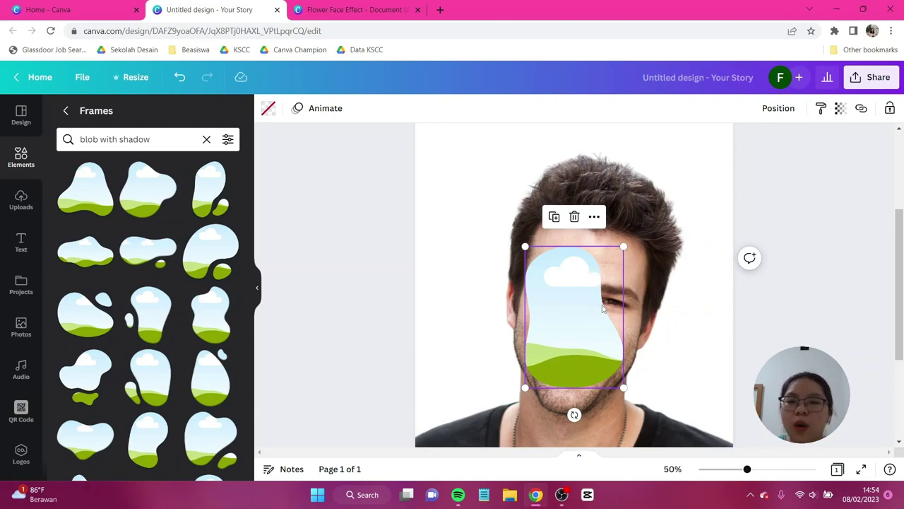
{"action": "key", "text": "ctrl+d"}
{"action": "left_click_drag", "start_coordinate": [596, 318], "coordinate": [491, 162]}
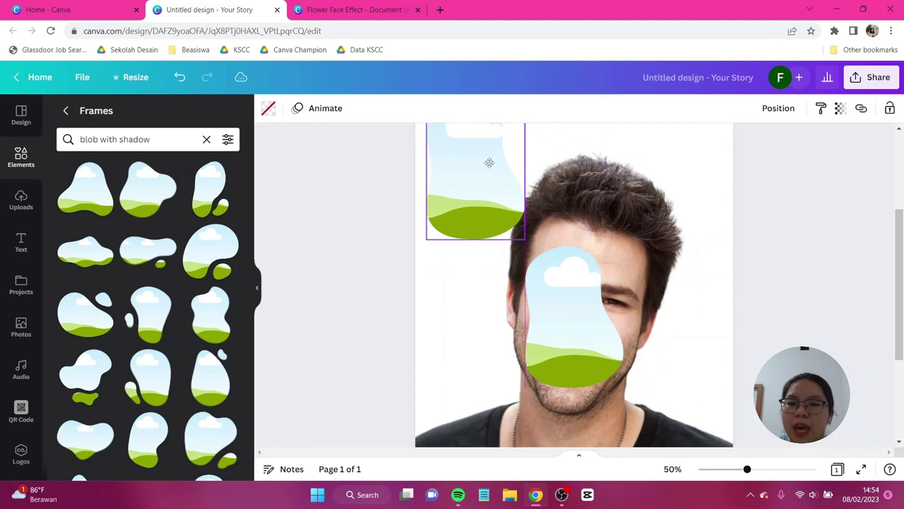
Step: Fill the blob frame on the face with the skin tone #FBDDC8 sampled from the man's forehead
{"action": "left_click", "coordinate": [571, 344]}
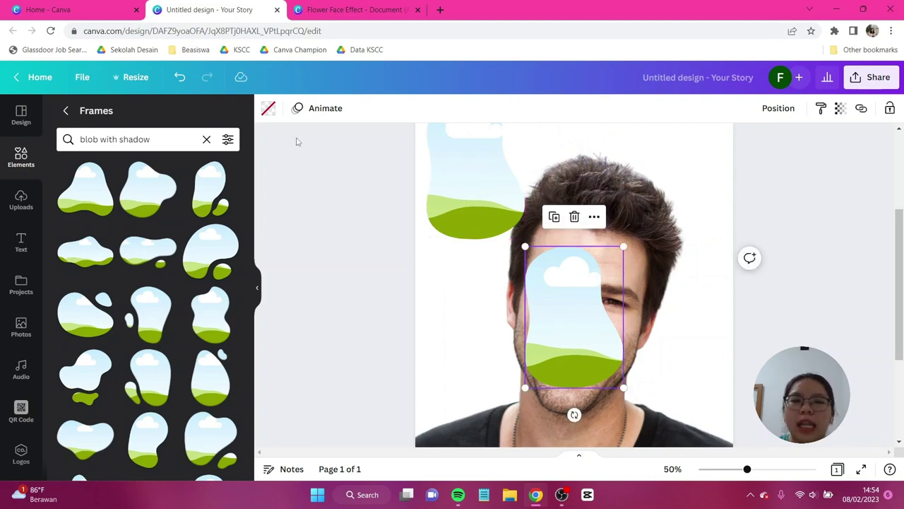
{"action": "left_click", "coordinate": [269, 108]}
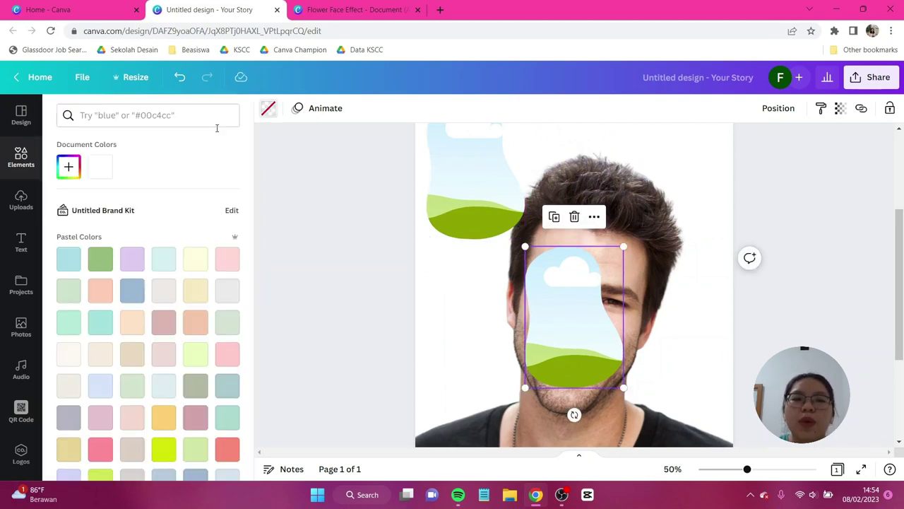
{"action": "left_click", "coordinate": [69, 167]}
{"action": "left_click_drag", "start_coordinate": [73, 221], "coordinate": [69, 276]}
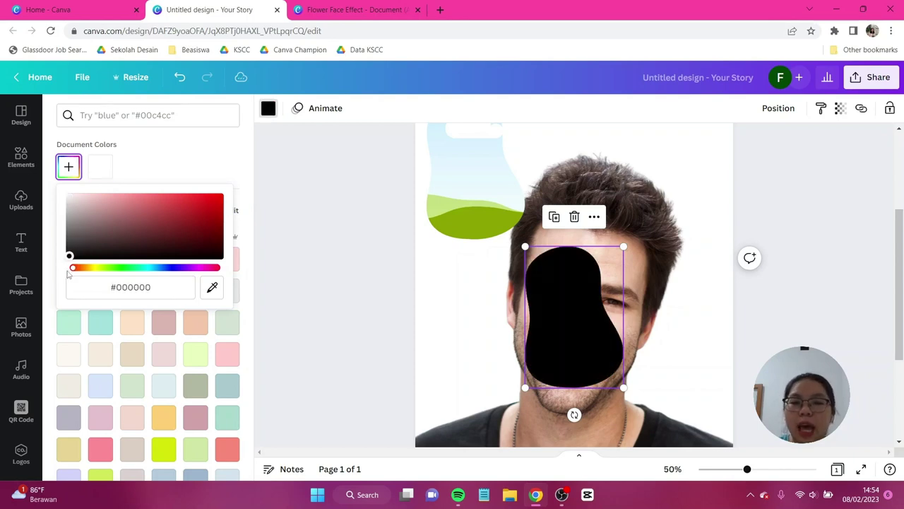
{"action": "left_click", "coordinate": [212, 289]}
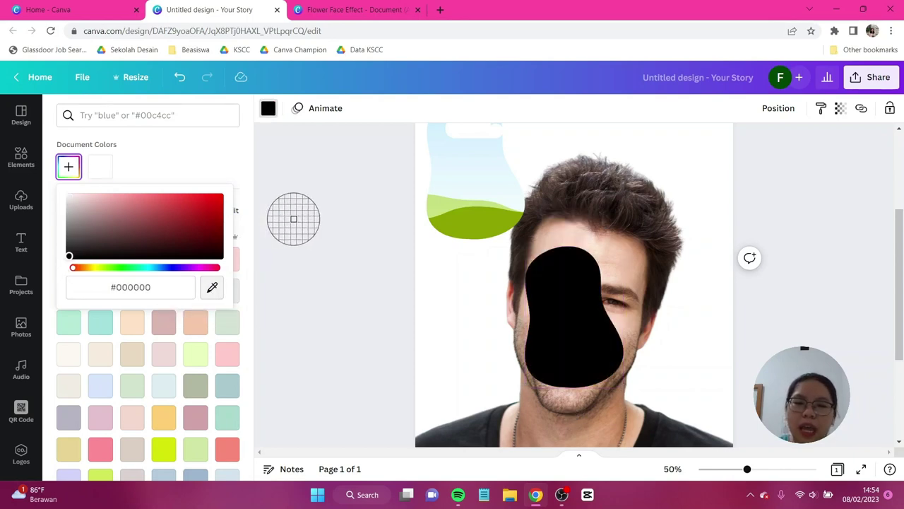
{"action": "left_click", "coordinate": [600, 267]}
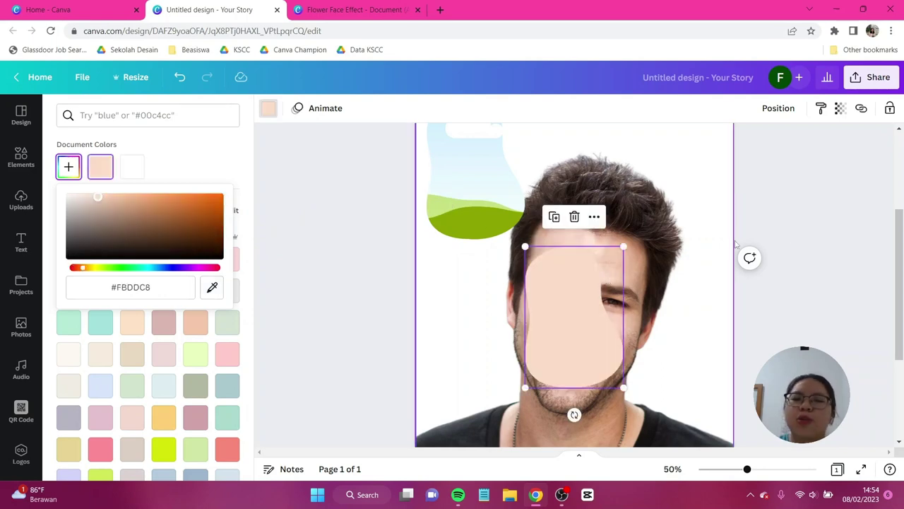
{"action": "left_click", "coordinate": [787, 236]}
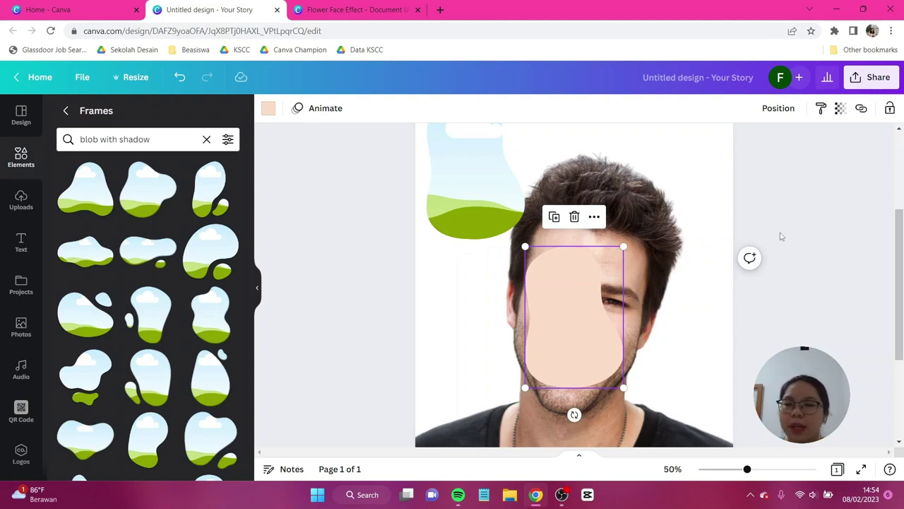
Step: Align the empty blob frame exactly over the skin-coloured one and fill it with a copy of the portrait photo
{"action": "key", "text": "ctrl+z"}
{"action": "left_click_drag", "start_coordinate": [469, 160], "coordinate": [566, 311]}
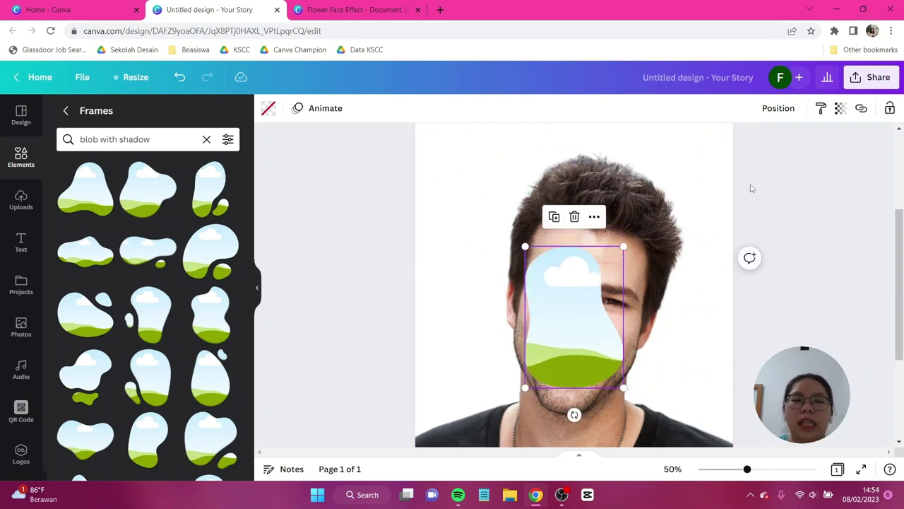
{"action": "left_click", "coordinate": [635, 179]}
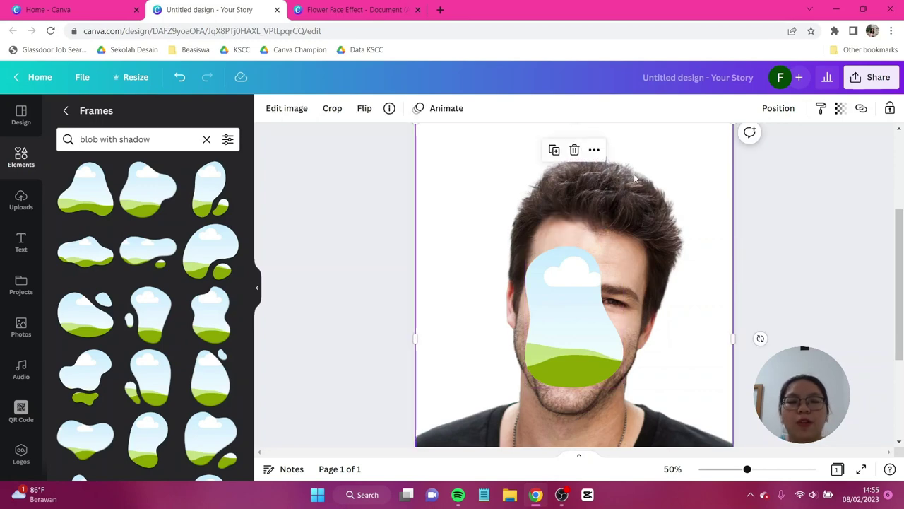
{"action": "left_click_drag", "start_coordinate": [635, 179], "coordinate": [570, 292]}
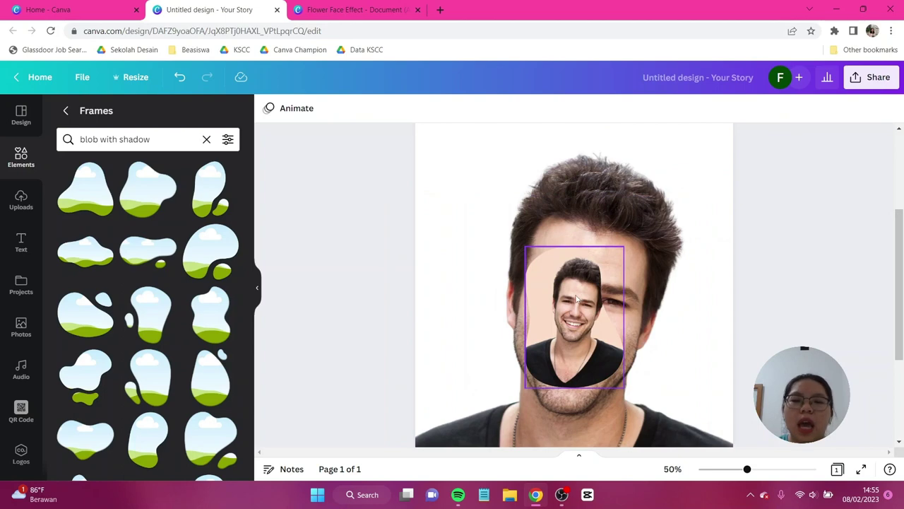
Step: Enlarge and reposition the photo inside the frame to match the portrait behind it, and move the face cutout above the head
{"action": "left_click", "coordinate": [575, 301]}
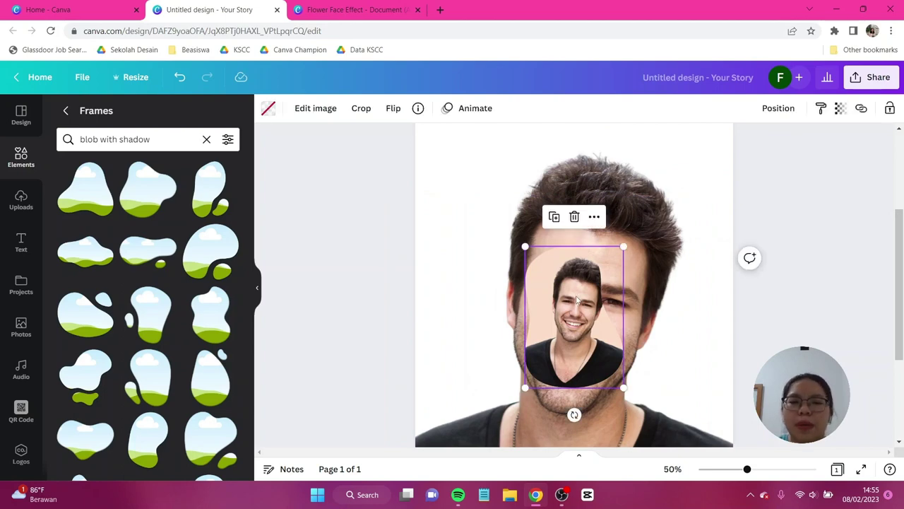
{"action": "double_click", "coordinate": [576, 301]}
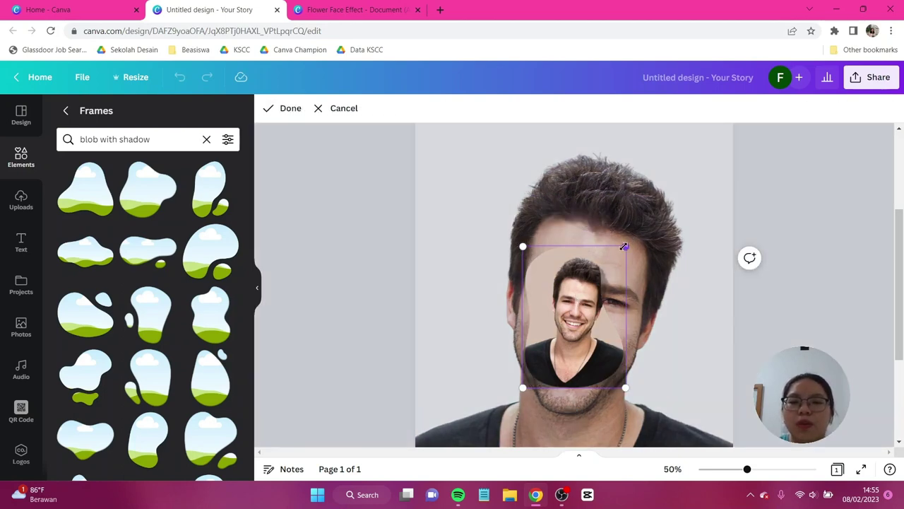
{"action": "left_click_drag", "start_coordinate": [623, 247], "coordinate": [767, 121]}
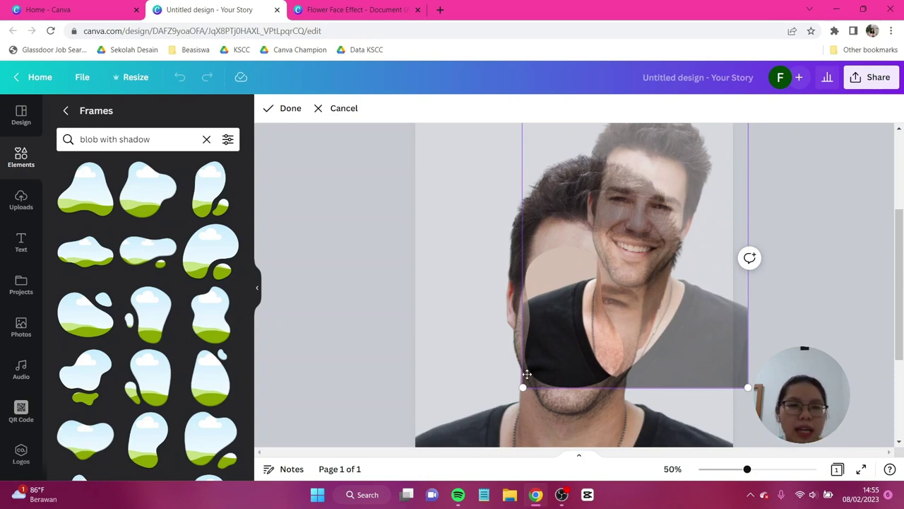
{"action": "key", "text": "ctrl+minus"}
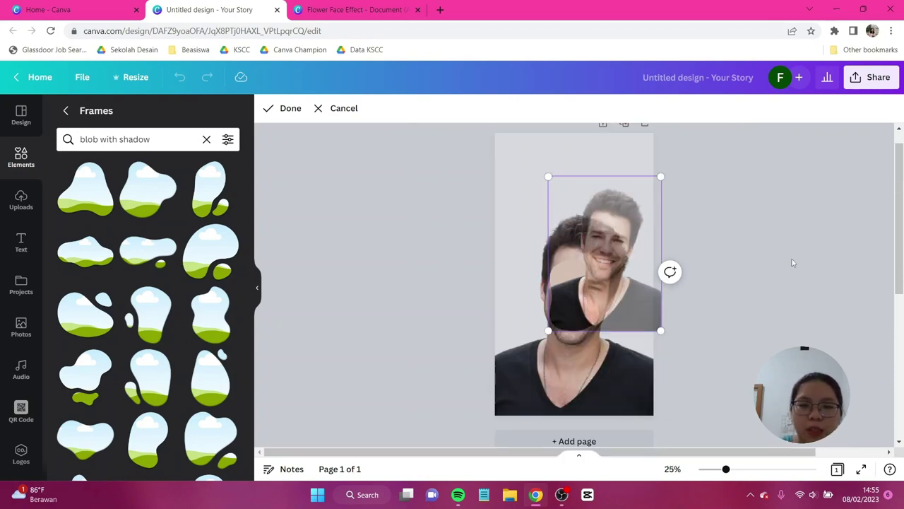
{"action": "left_click_drag", "start_coordinate": [548, 330], "coordinate": [486, 407]}
{"action": "left_click_drag", "start_coordinate": [540, 381], "coordinate": [539, 393]}
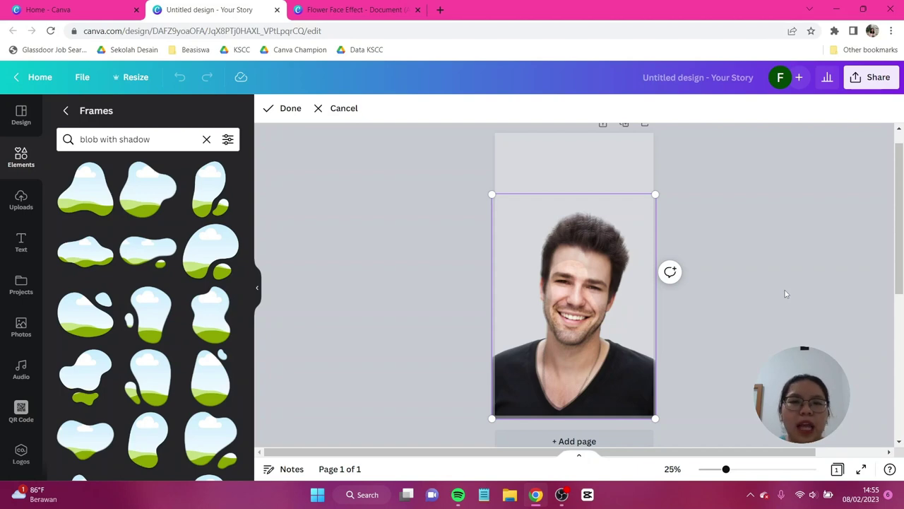
{"action": "left_click", "coordinate": [270, 109]}
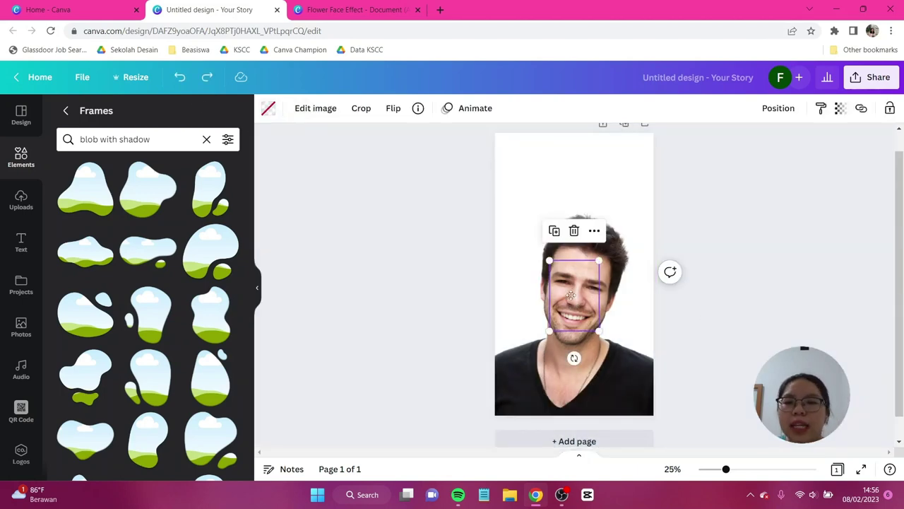
{"action": "left_click_drag", "start_coordinate": [578, 304], "coordinate": [538, 233]}
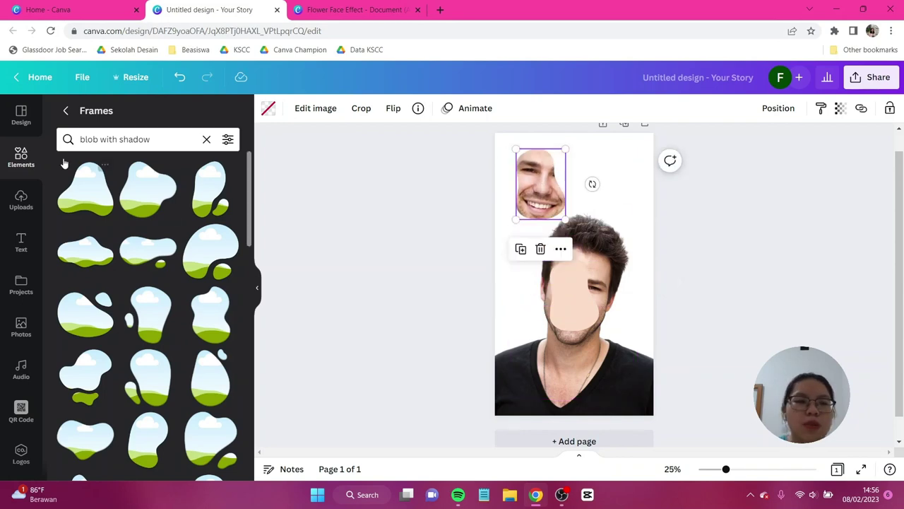
Step: Search all elements for "flower" and limit the results to photos
{"action": "left_click", "coordinate": [22, 157]}
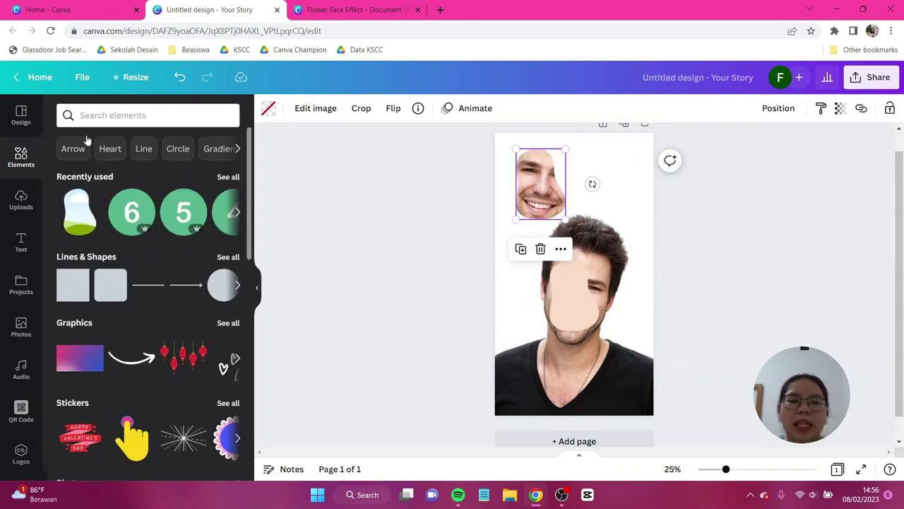
{"action": "left_click", "coordinate": [134, 116]}
{"action": "type", "text": "flower"}
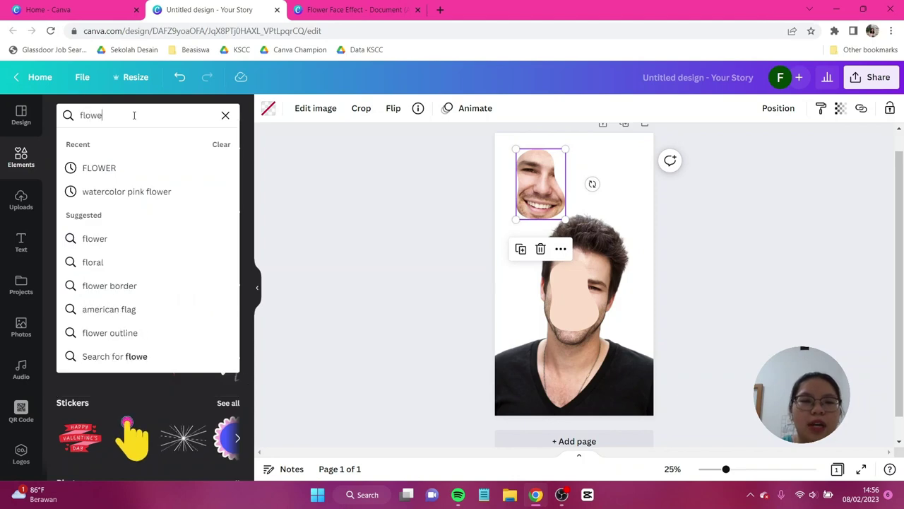
{"action": "key", "text": "Return"}
{"action": "left_click", "coordinate": [96, 145]}
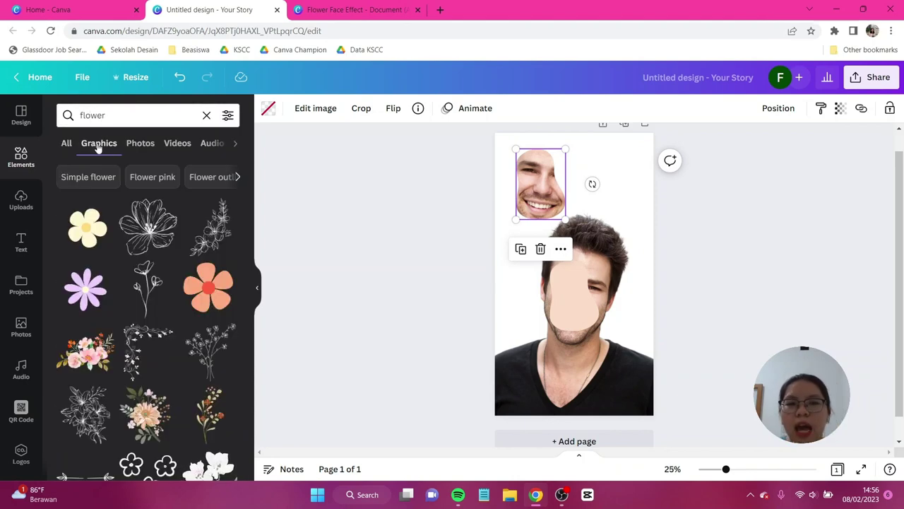
{"action": "left_click", "coordinate": [147, 143]}
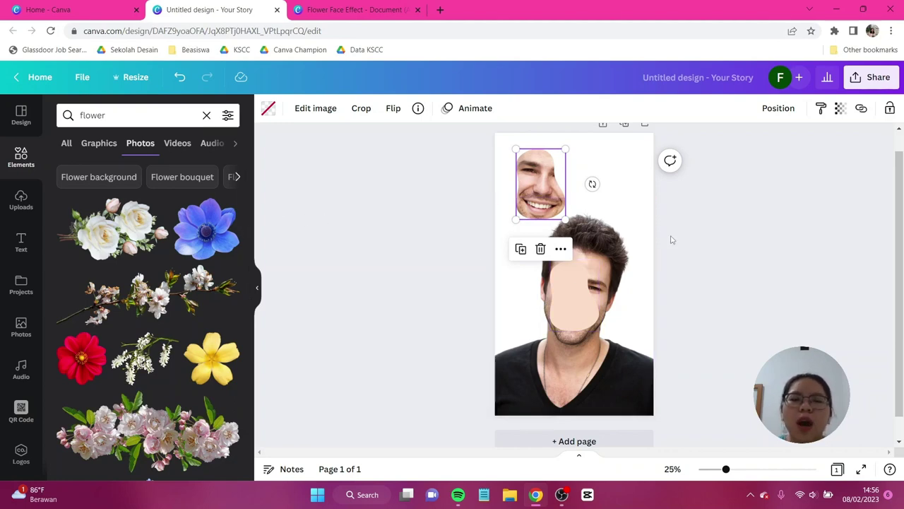
Step: Add the white rose bouquet photo, shrink and tilt it nearly upright, and place it beside the man's visible eye
{"action": "left_click", "coordinate": [708, 223]}
{"action": "key", "text": "ctrl+plus"}
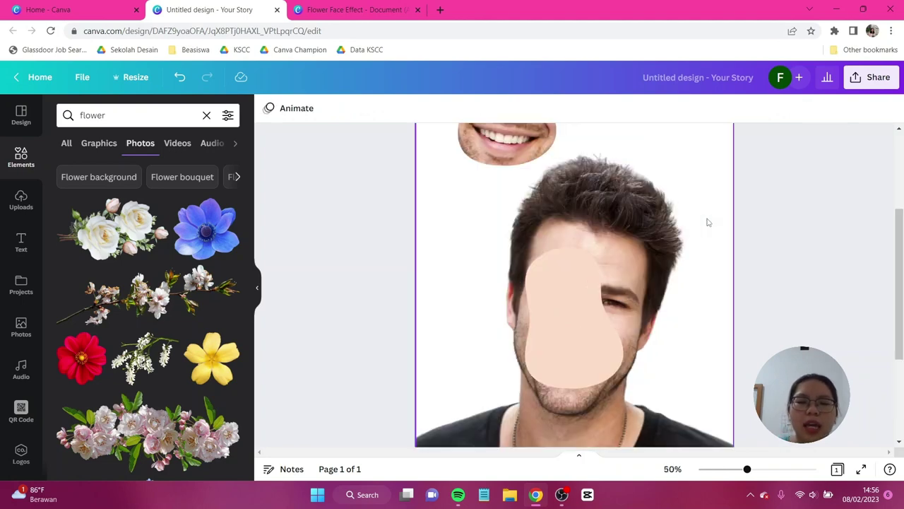
{"action": "left_click", "coordinate": [130, 229]}
{"action": "left_click_drag", "start_coordinate": [573, 373], "coordinate": [685, 275]}
{"action": "left_click_drag", "start_coordinate": [684, 181], "coordinate": [565, 282]}
{"action": "left_click_drag", "start_coordinate": [514, 334], "coordinate": [666, 293]}
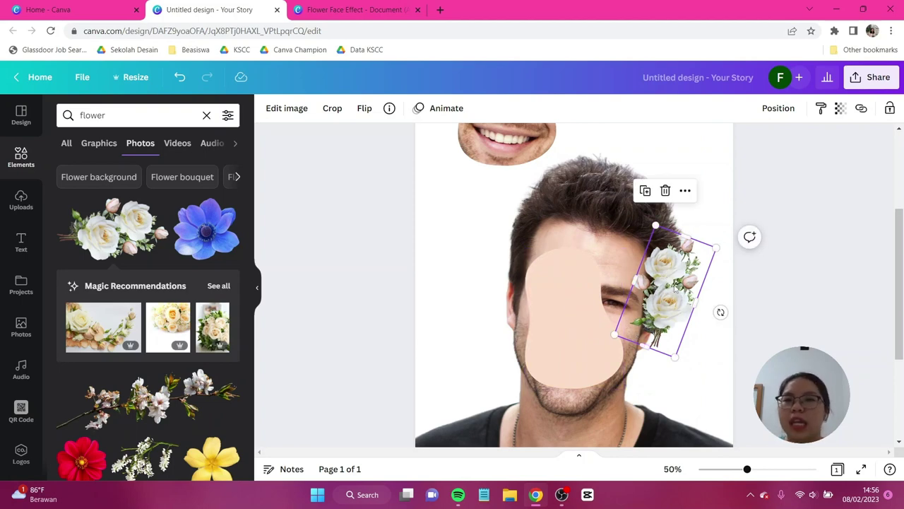
Step: Lock the skin-coloured blob shape on the man's face
{"action": "left_click", "coordinate": [558, 337]}
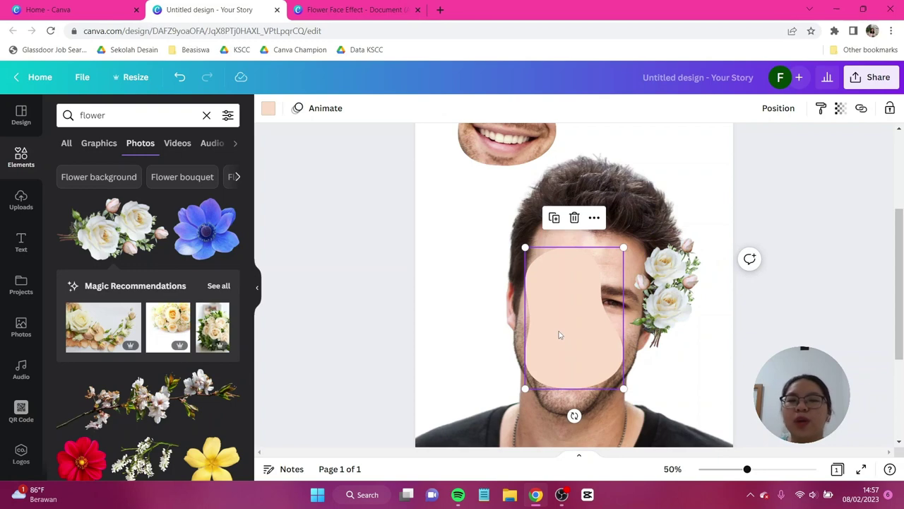
{"action": "left_click", "coordinate": [890, 112]}
{"action": "left_click", "coordinate": [890, 112]}
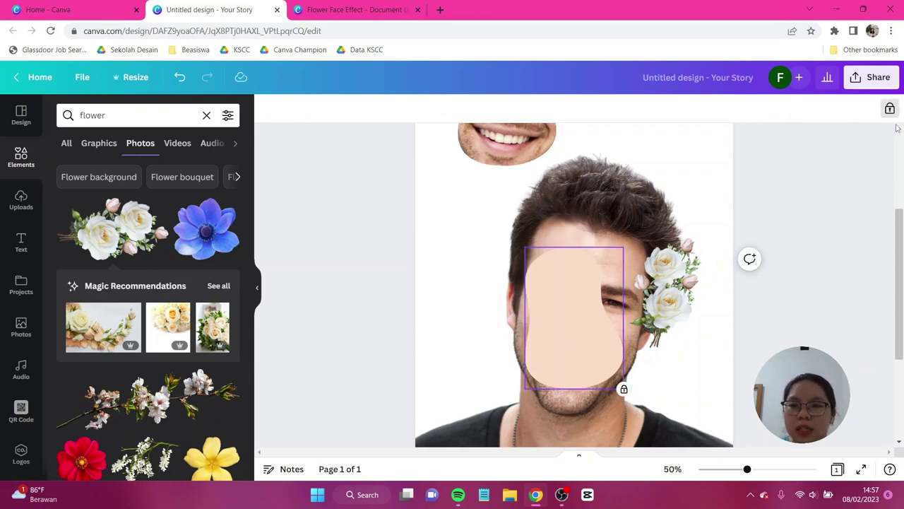
Step: Move the white rose bouquet onto the upper part of the skin-coloured shape and add the blossom branch photo across its middle
{"action": "left_click_drag", "start_coordinate": [681, 272], "coordinate": [595, 258]}
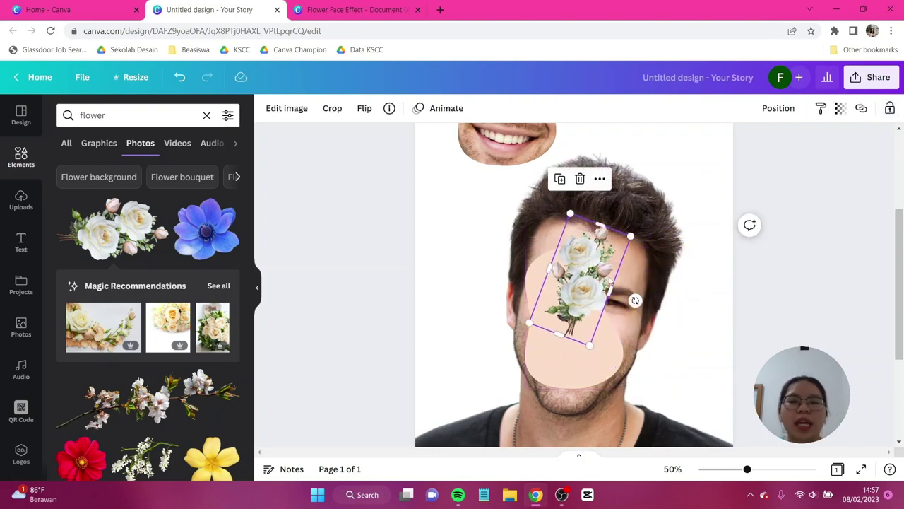
{"action": "left_click_drag", "start_coordinate": [144, 357], "coordinate": [525, 314]}
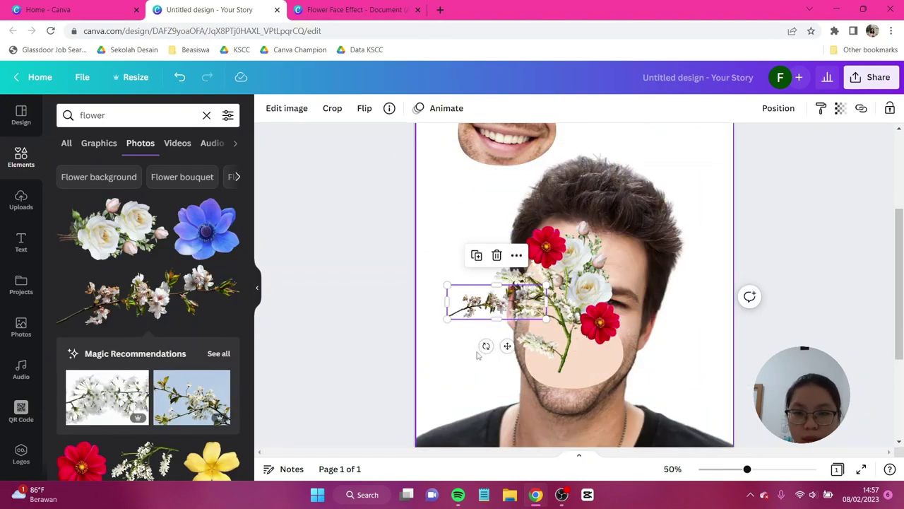
{"action": "left_click_drag", "start_coordinate": [480, 311], "coordinate": [565, 335]}
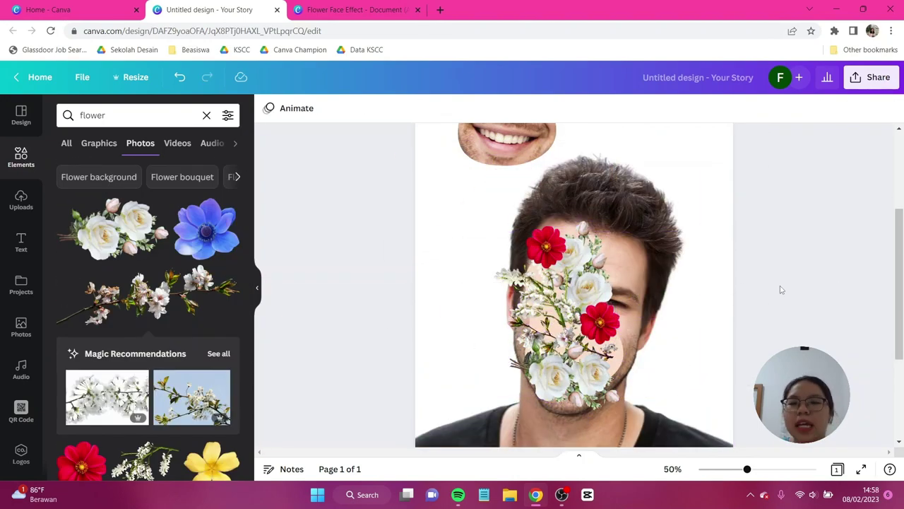
Step: Move the face cutout from above the head exactly back over the skin-coloured opening and bring it in front of all the flowers
{"action": "left_click", "coordinate": [521, 139]}
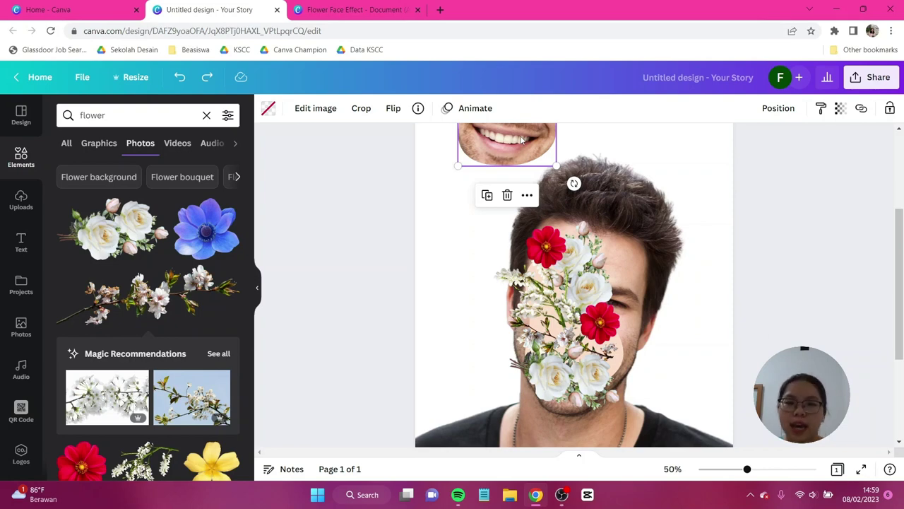
{"action": "left_click_drag", "start_coordinate": [521, 140], "coordinate": [578, 327]}
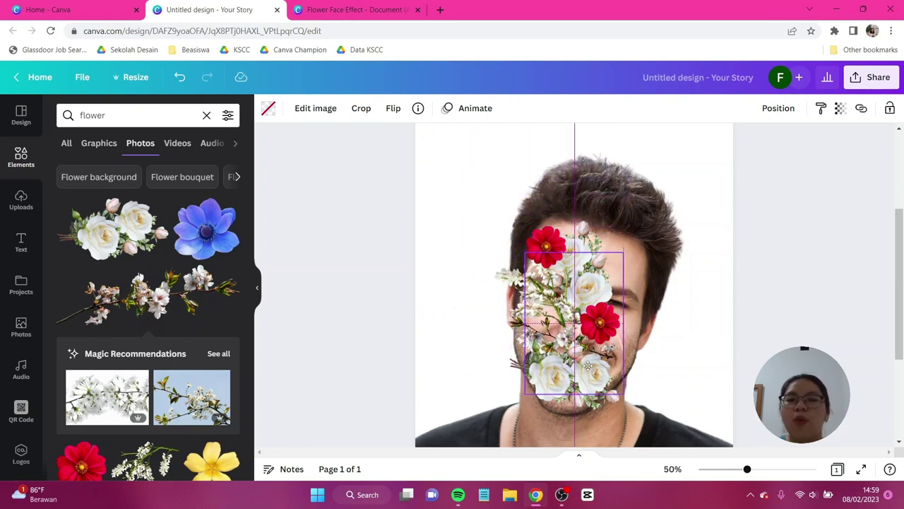
{"action": "left_click_drag", "start_coordinate": [588, 365], "coordinate": [588, 360]}
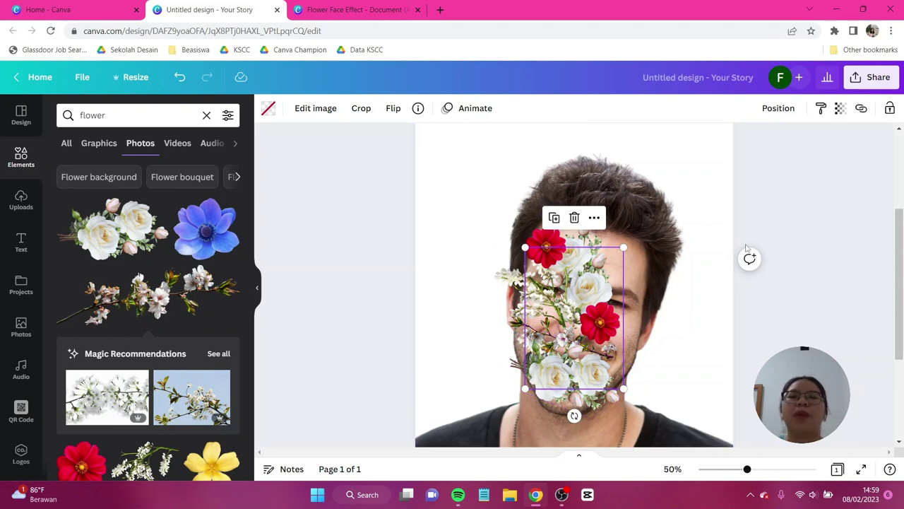
{"action": "left_click", "coordinate": [778, 109]}
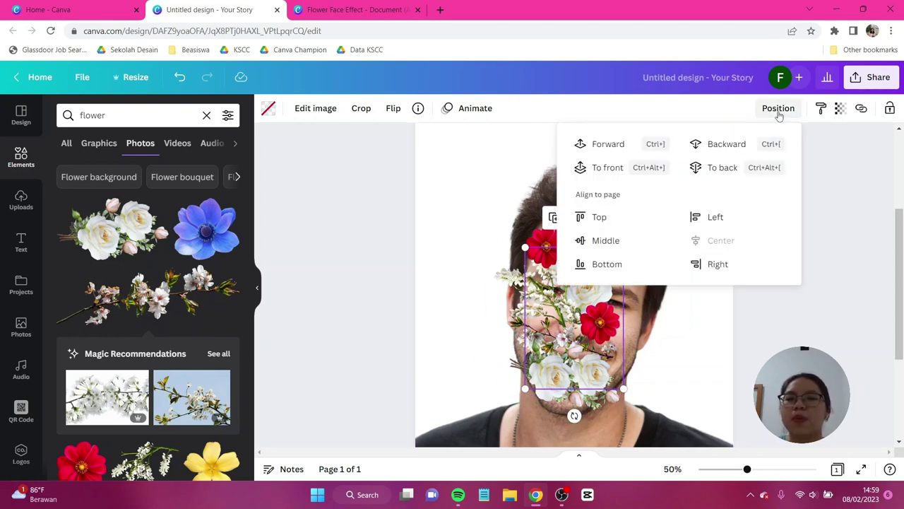
{"action": "left_click", "coordinate": [639, 168]}
{"action": "left_click", "coordinate": [784, 284]}
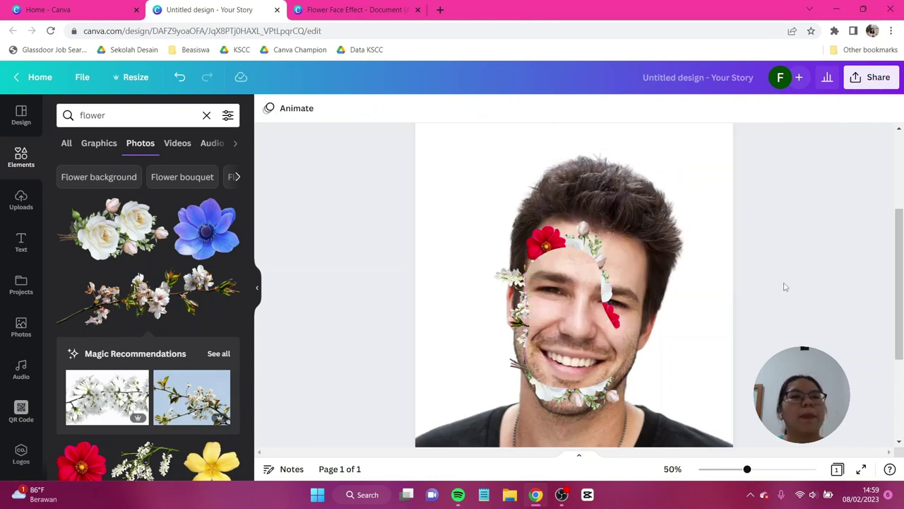
Step: Tilt the face cutout counter-clockwise and shift it outward from the opening to expose the flowers beside the visible eye
{"action": "left_click", "coordinate": [563, 337]}
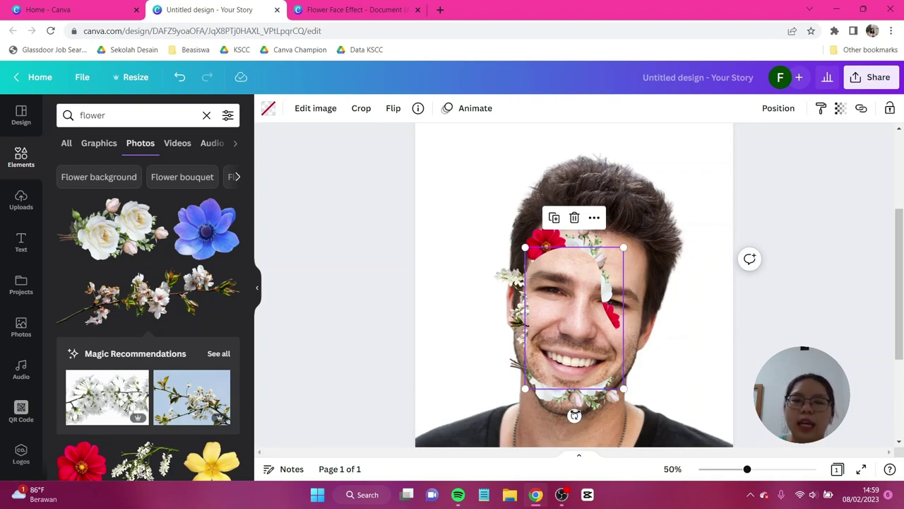
{"action": "left_click_drag", "start_coordinate": [574, 416], "coordinate": [606, 412]}
{"action": "left_click_drag", "start_coordinate": [583, 338], "coordinate": [553, 335]}
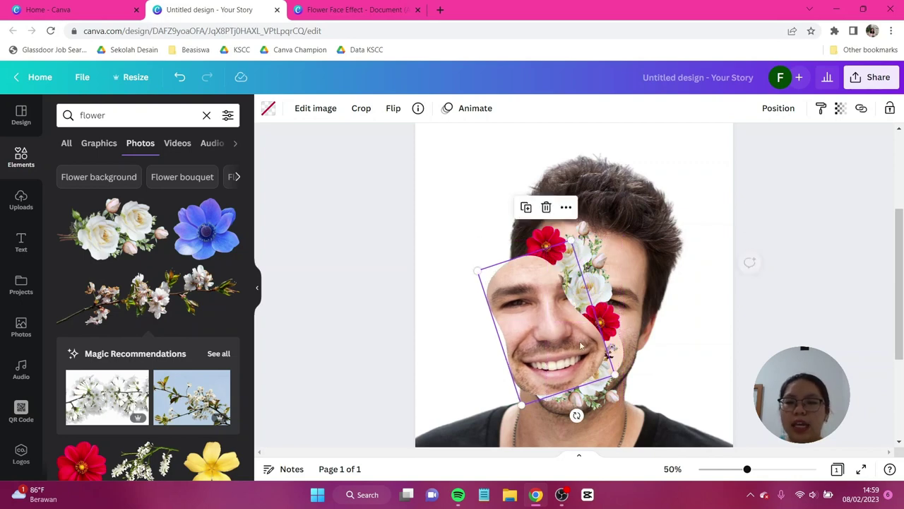
{"action": "left_click_drag", "start_coordinate": [575, 414], "coordinate": [593, 418]}
{"action": "left_click", "coordinate": [719, 360]}
Step: Fine-tune the tilted cutout's position so its smile and chin sit over the lower face, leaving flowers exposed at forehead, eye and chin
{"action": "left_click", "coordinate": [591, 367]}
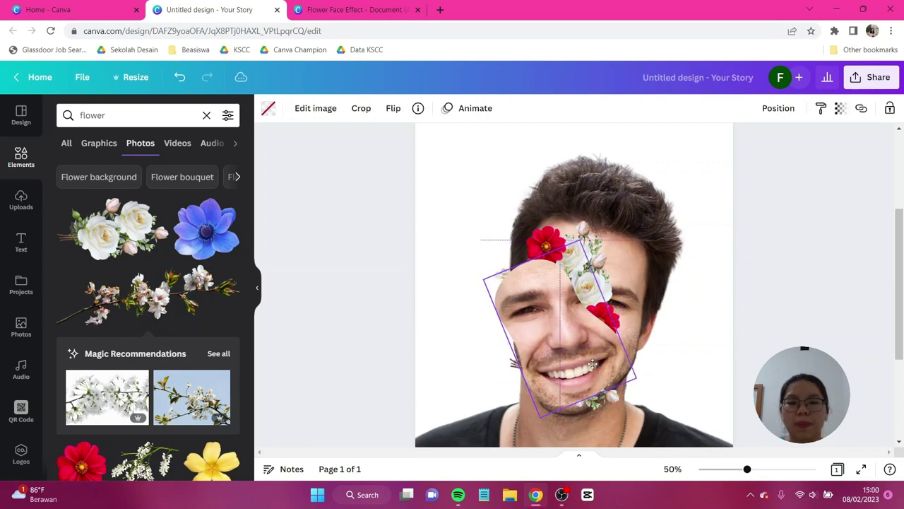
{"action": "left_click_drag", "start_coordinate": [590, 367], "coordinate": [590, 360]}
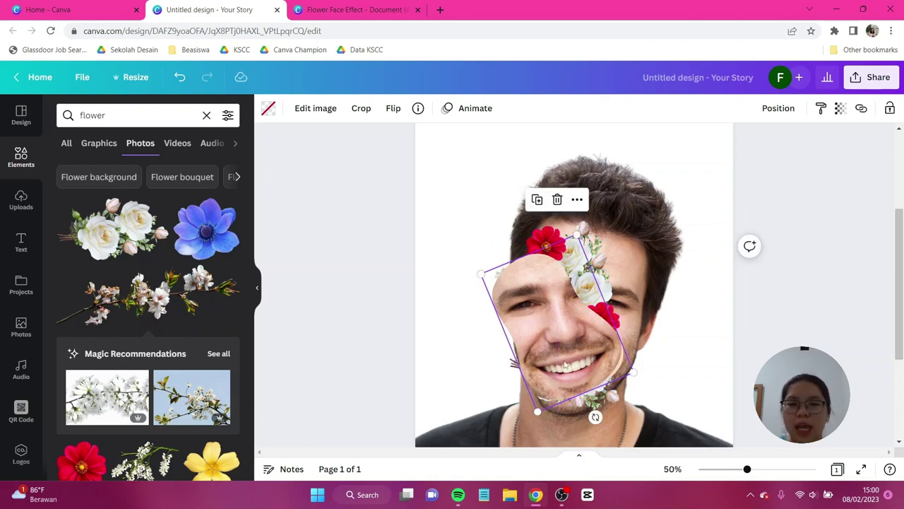
{"action": "left_click_drag", "start_coordinate": [564, 367], "coordinate": [565, 362]}
{"action": "left_click", "coordinate": [815, 311]}
{"action": "key", "text": "ctrl+minus"}
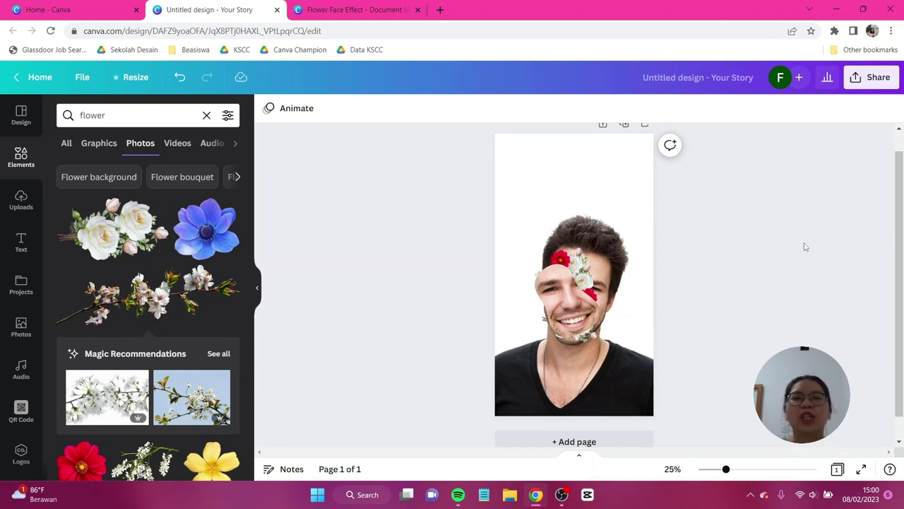
{"action": "left_click", "coordinate": [604, 175]}
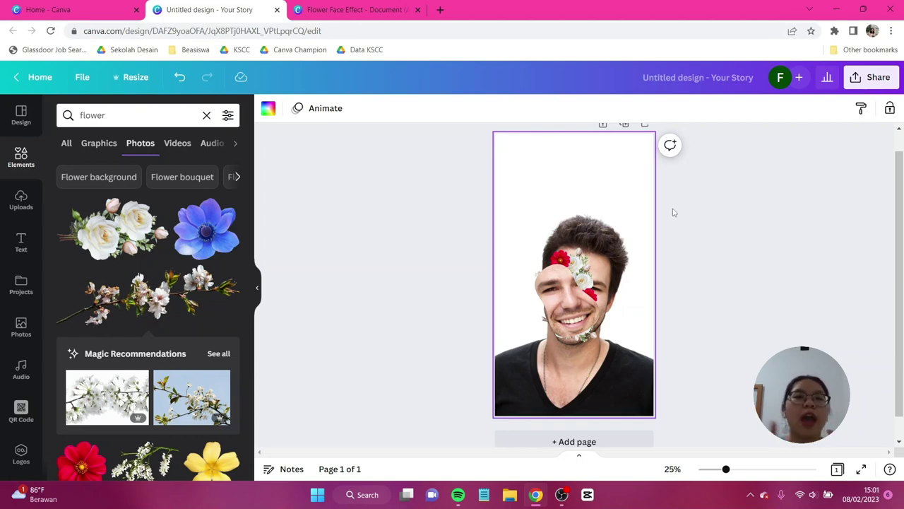
{"action": "left_click", "coordinate": [749, 340]}
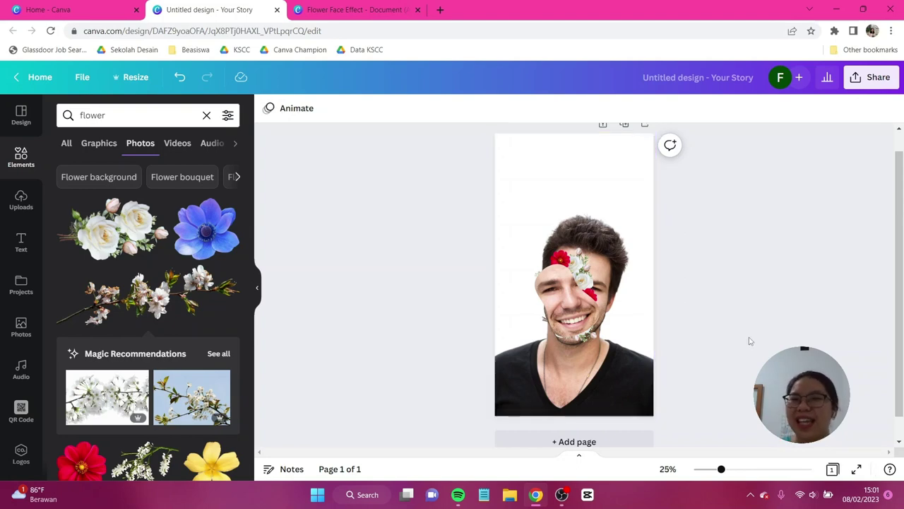
Step: Open the design's download settings to view the PNG export options, and close them without downloading
{"action": "left_click", "coordinate": [857, 86]}
{"action": "left_click", "coordinate": [769, 359]}
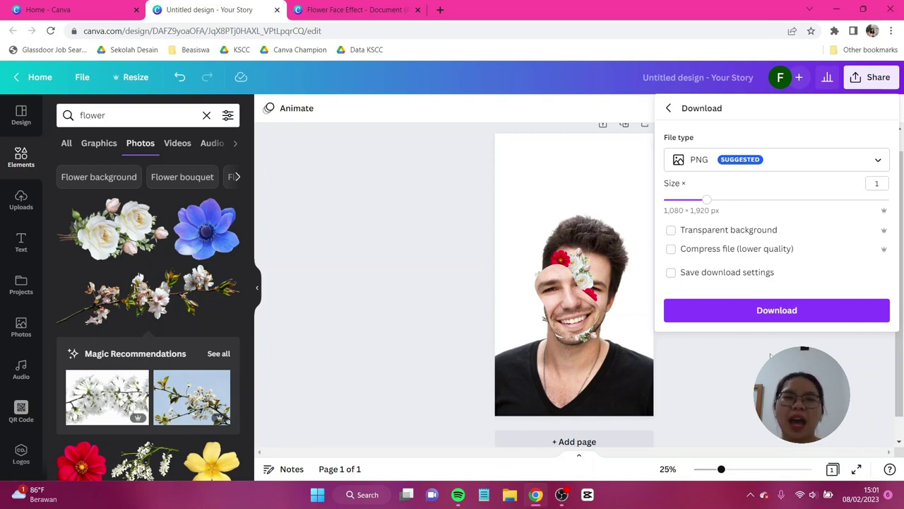
{"action": "left_click", "coordinate": [770, 356]}
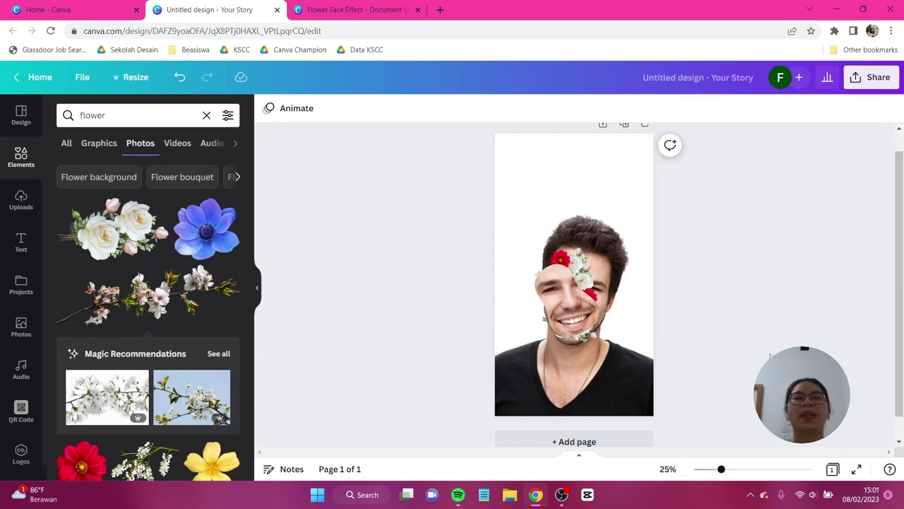